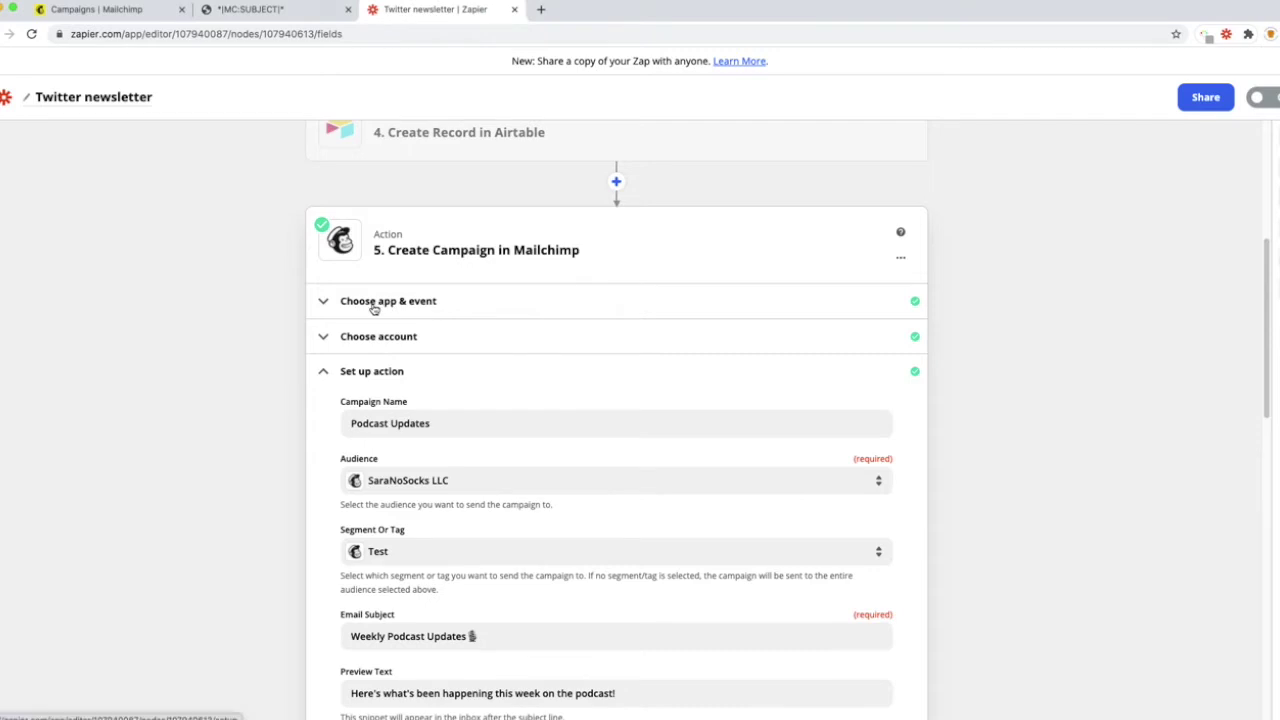
# Step: Keep Create Campaign as step 5's Mailchimp action event and bring up its campaign setup
pyautogui.click(390, 308)
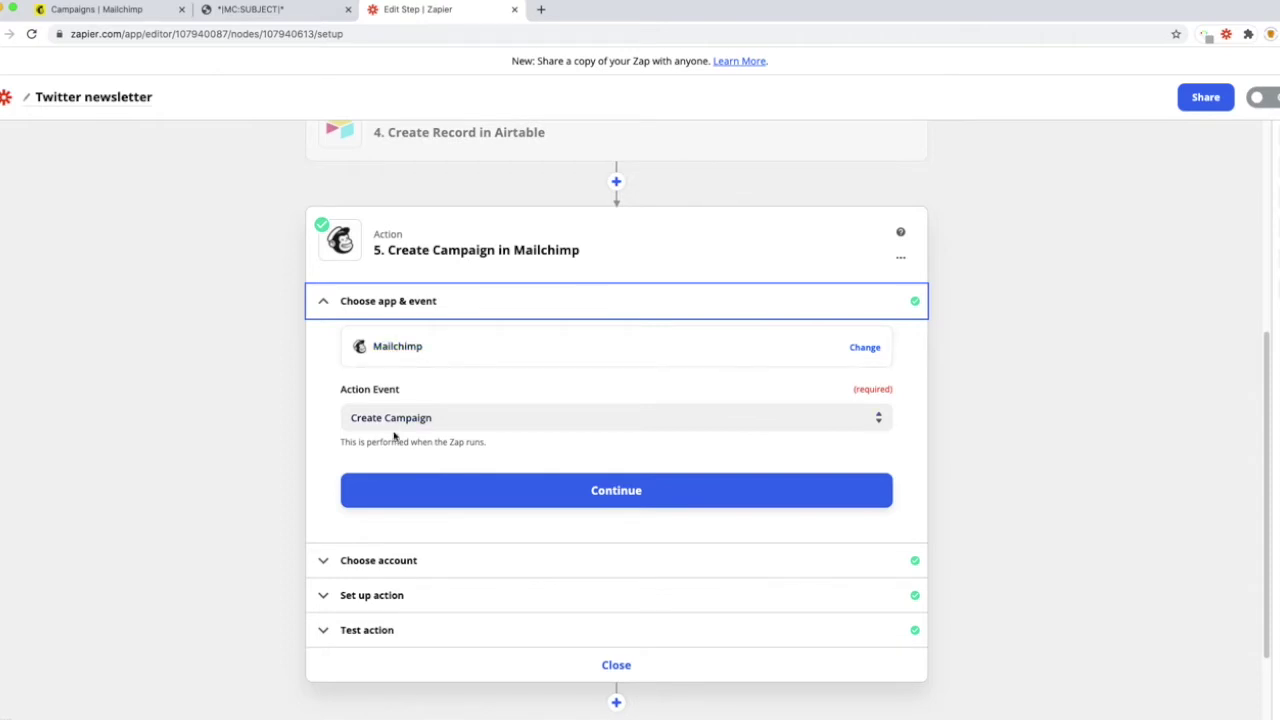
pyautogui.click(437, 420)
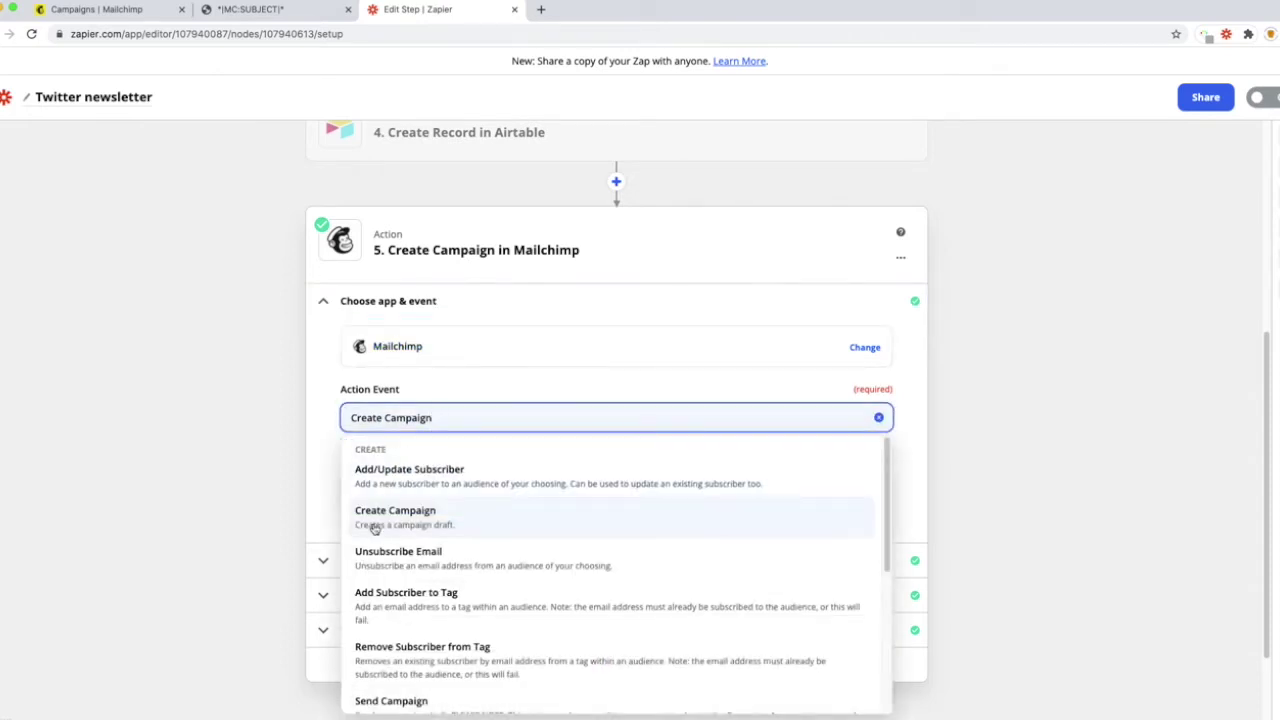
pyautogui.click(338, 524)
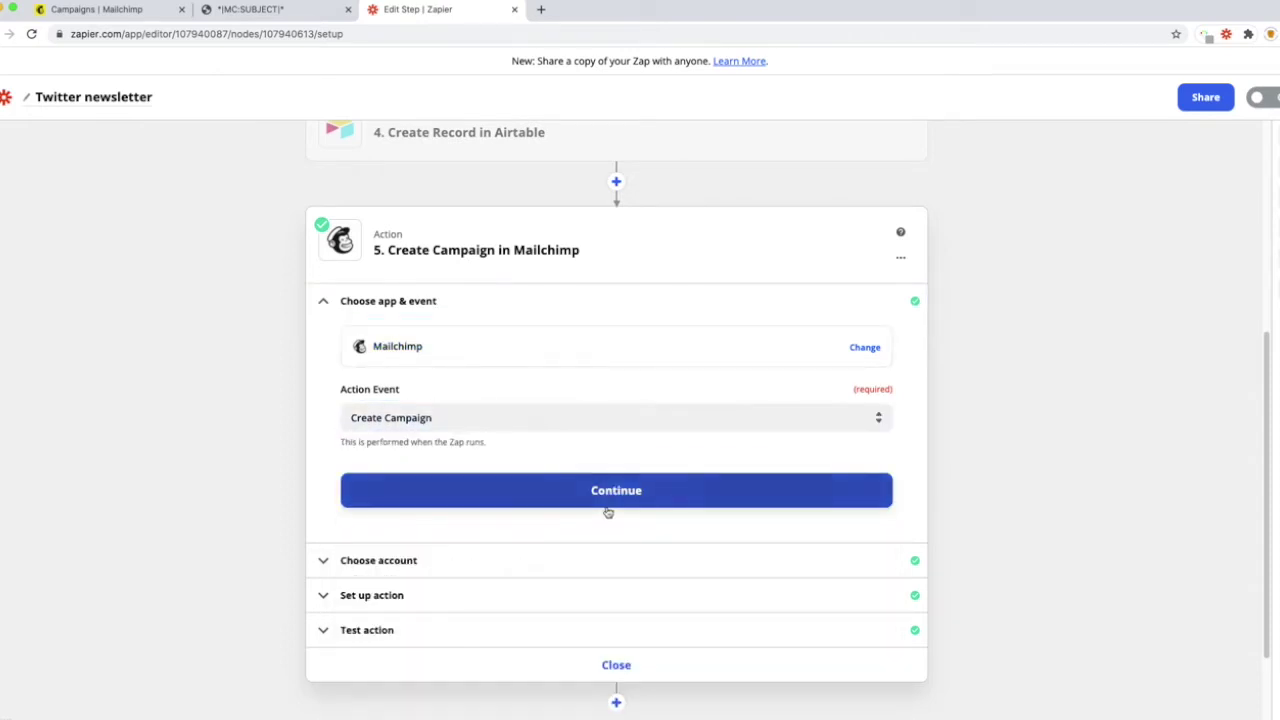
pyautogui.click(380, 600)
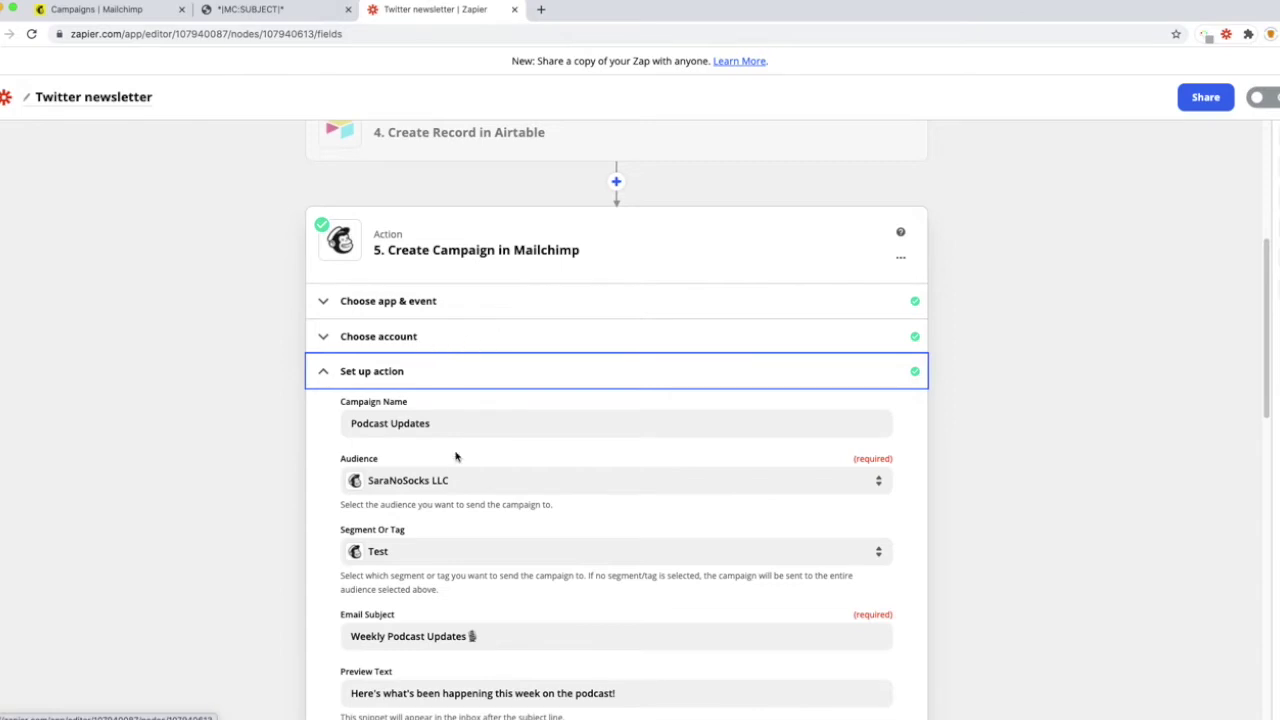
# Step: Scroll through the campaign fields down to the Test segment, subject and preview text
pyautogui.scroll(-1, 515, 490)
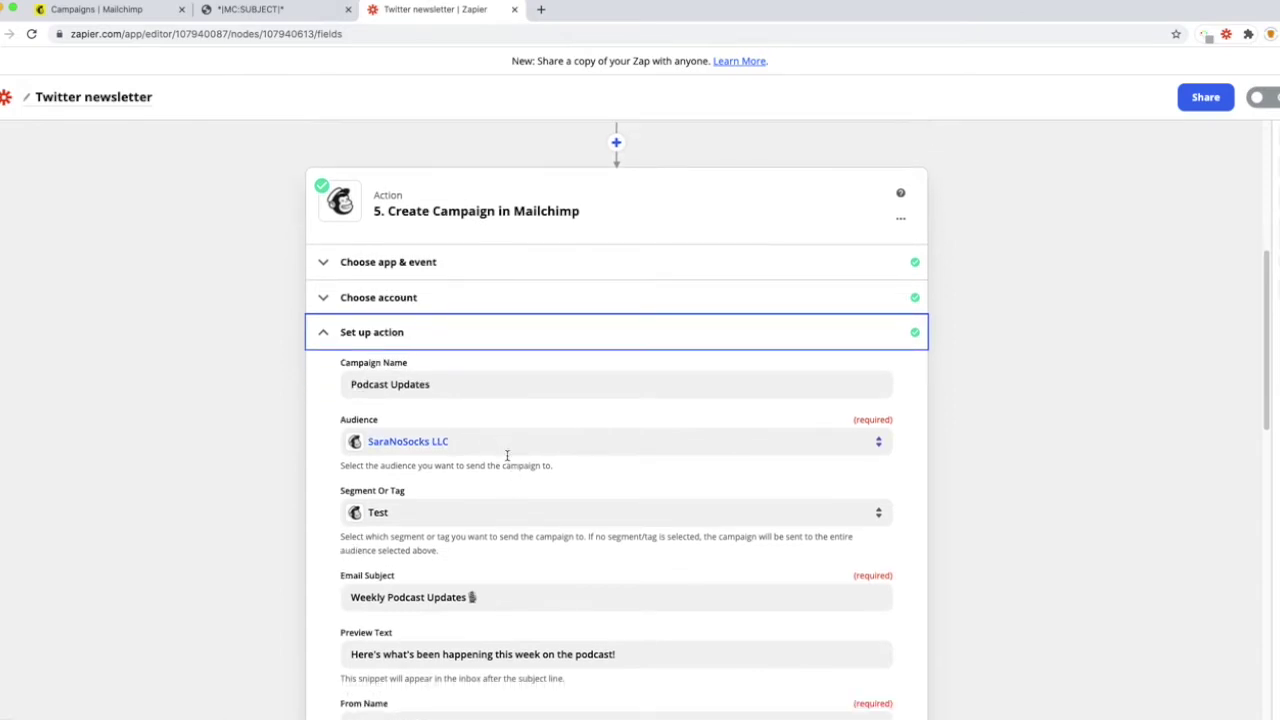
pyautogui.scroll(-1, 463, 377)
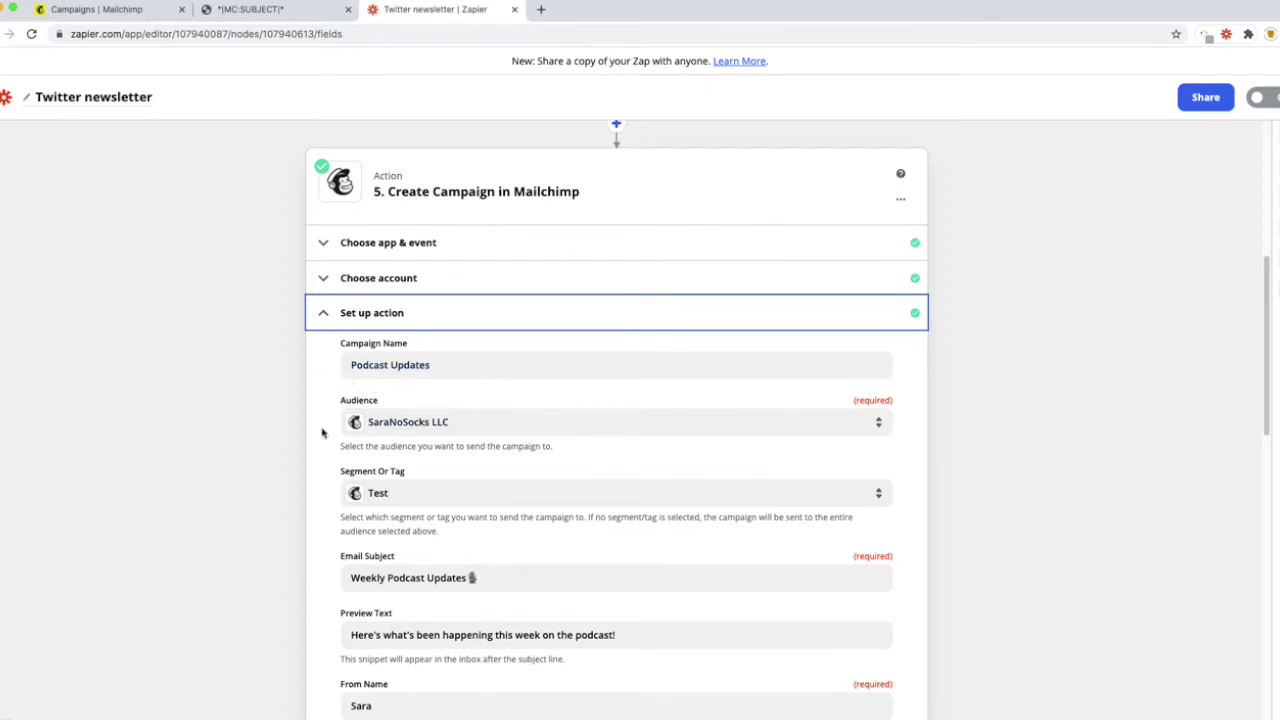
pyautogui.scroll(-1, 494, 437)
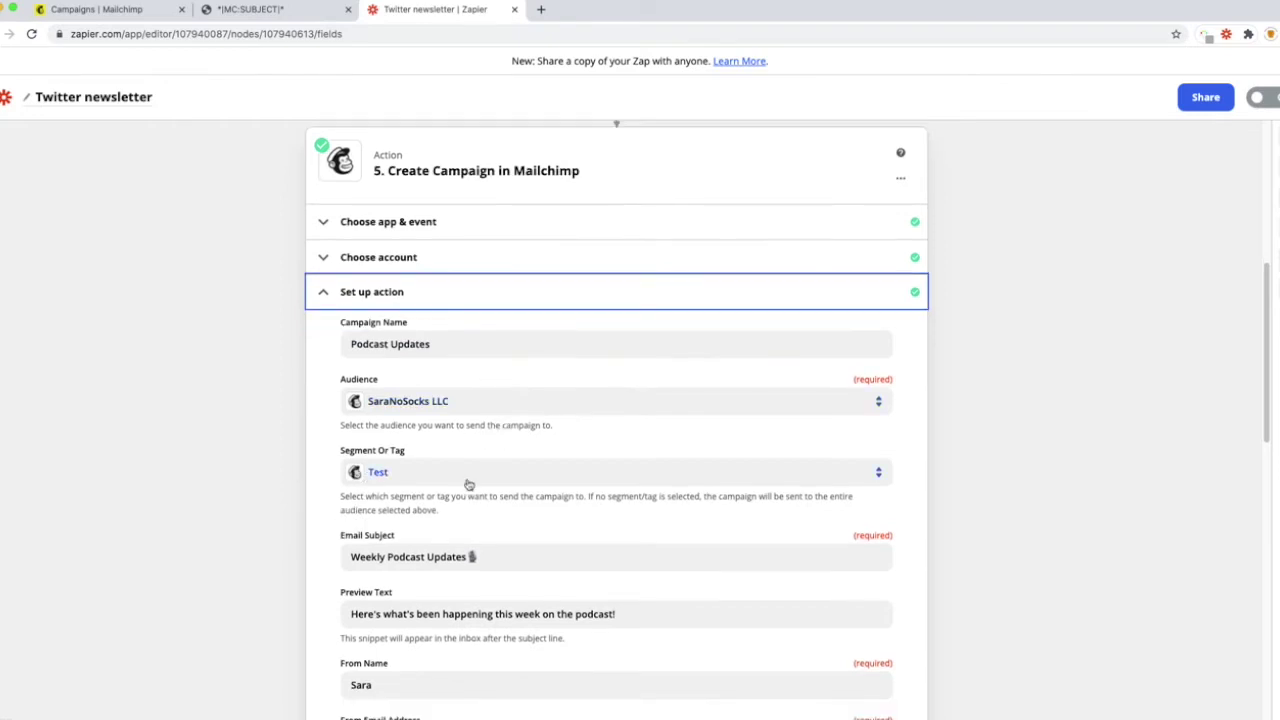
pyautogui.scroll(-1, 469, 484)
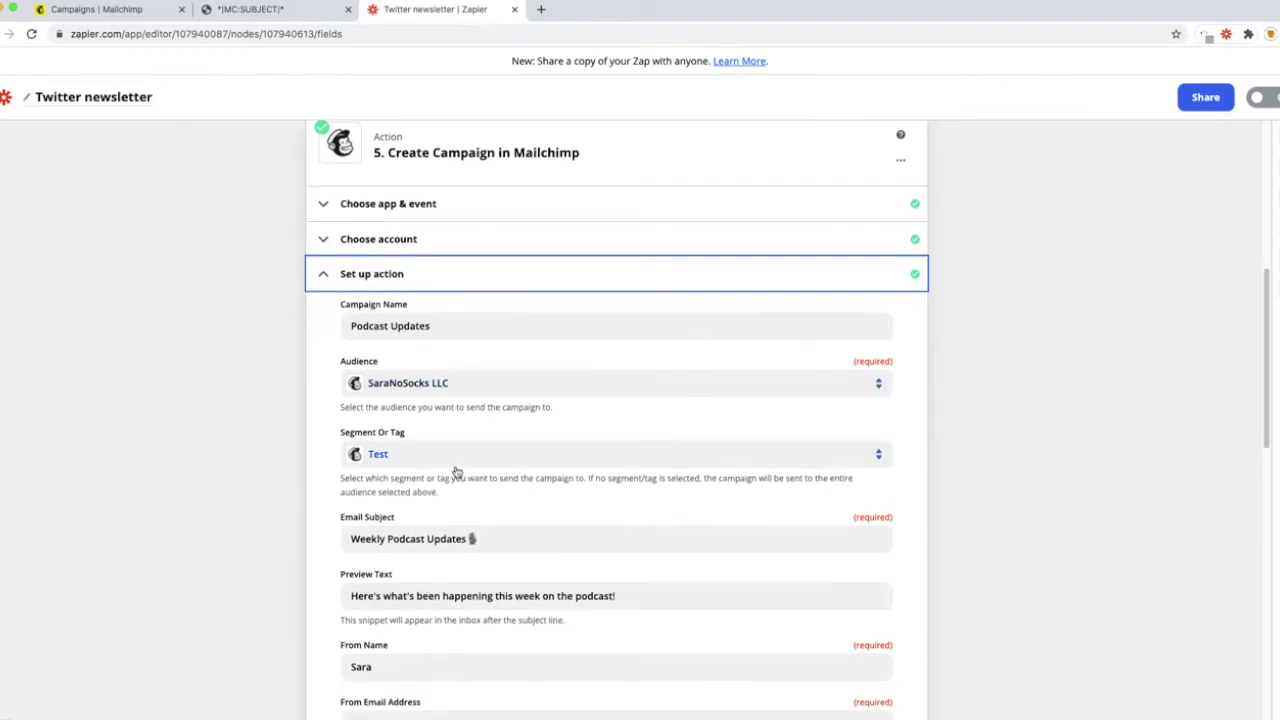
pyautogui.click(444, 460)
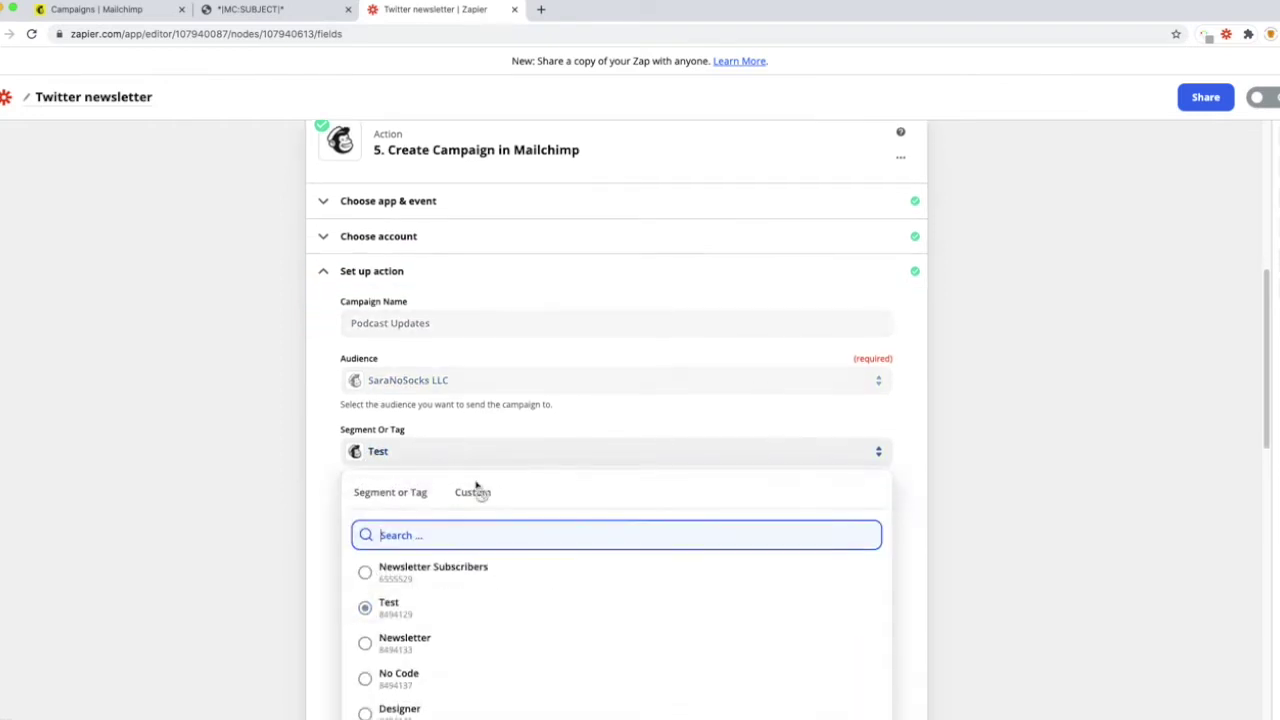
pyautogui.scroll(-5, 478, 487)
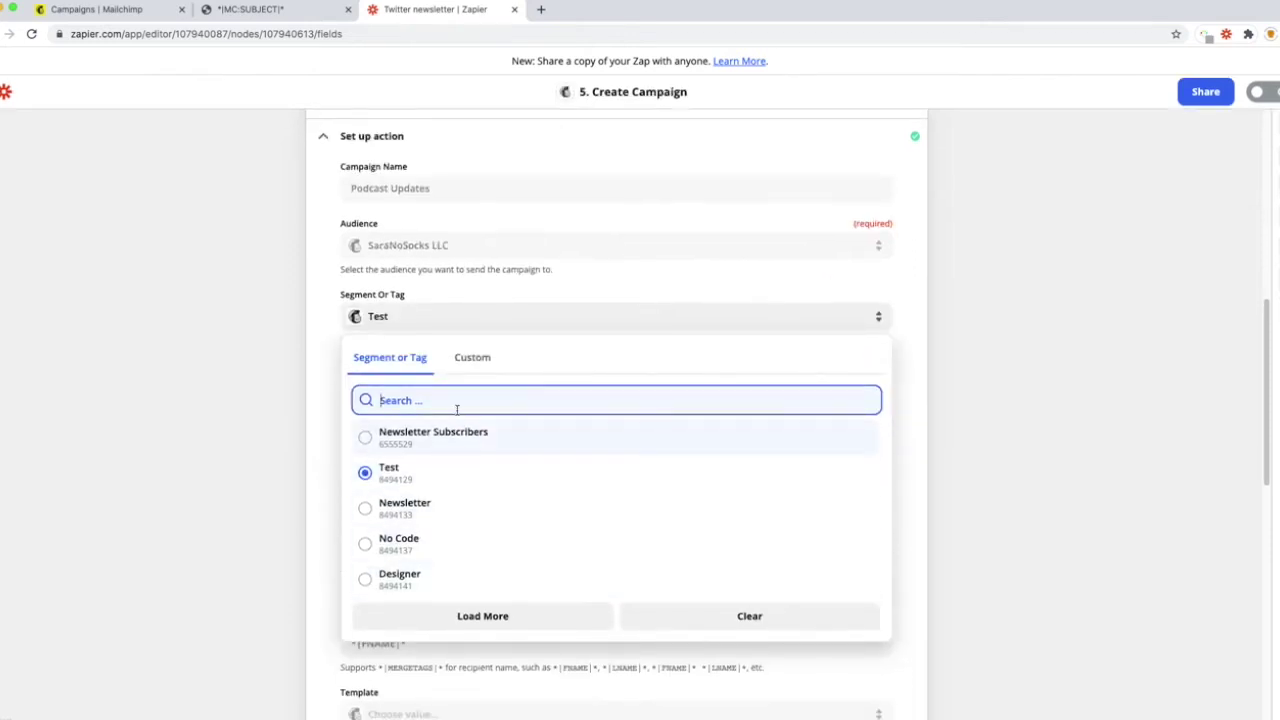
pyautogui.click(462, 295)
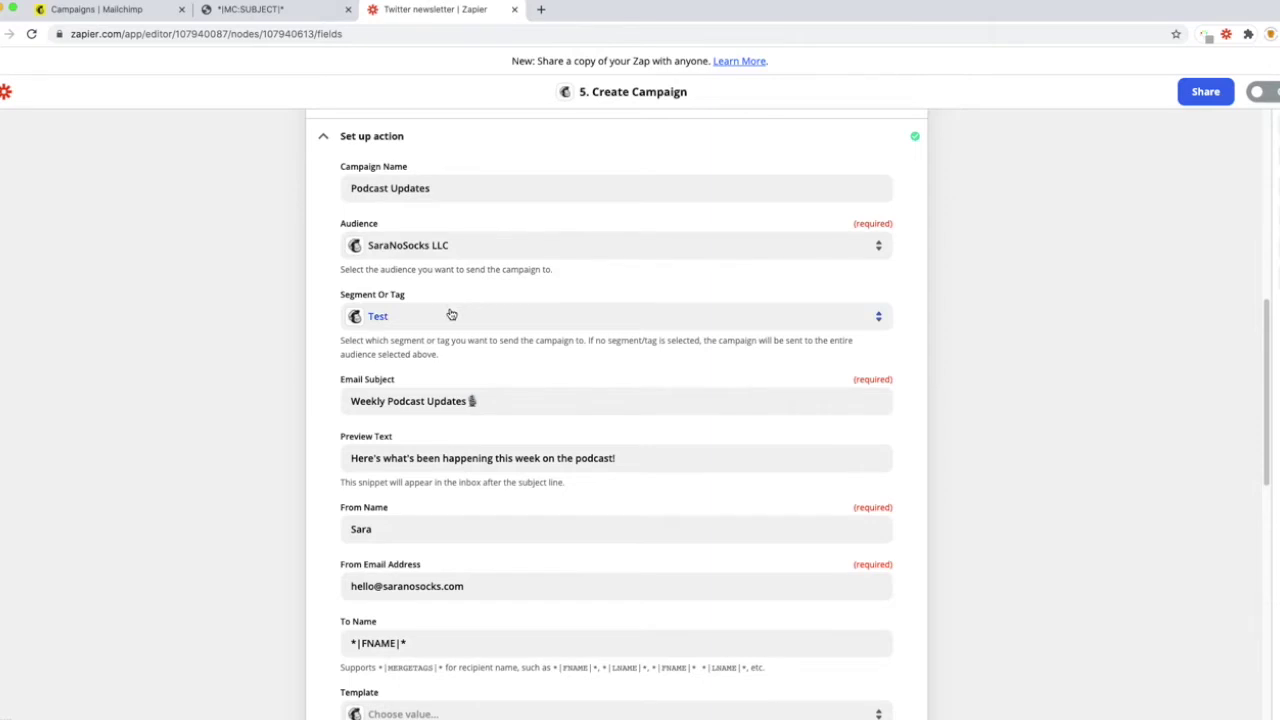
pyautogui.scroll(-1, 385, 395)
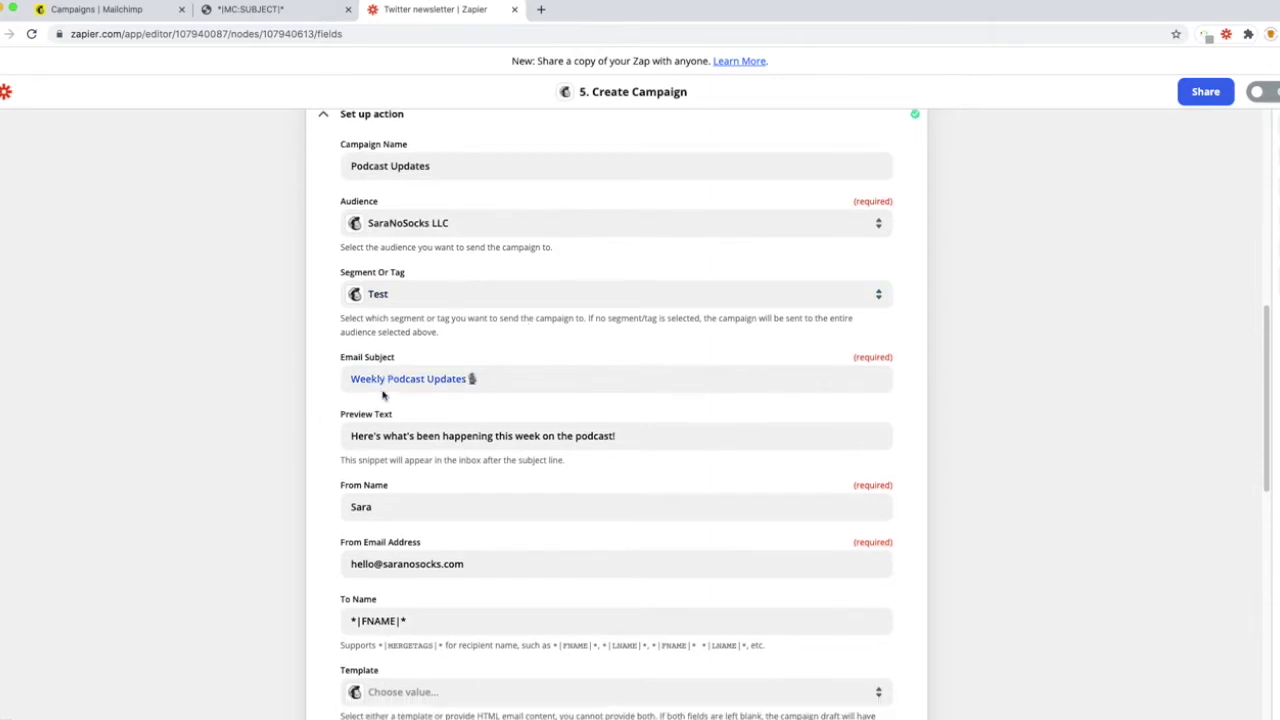
pyautogui.scroll(-2, 380, 428)
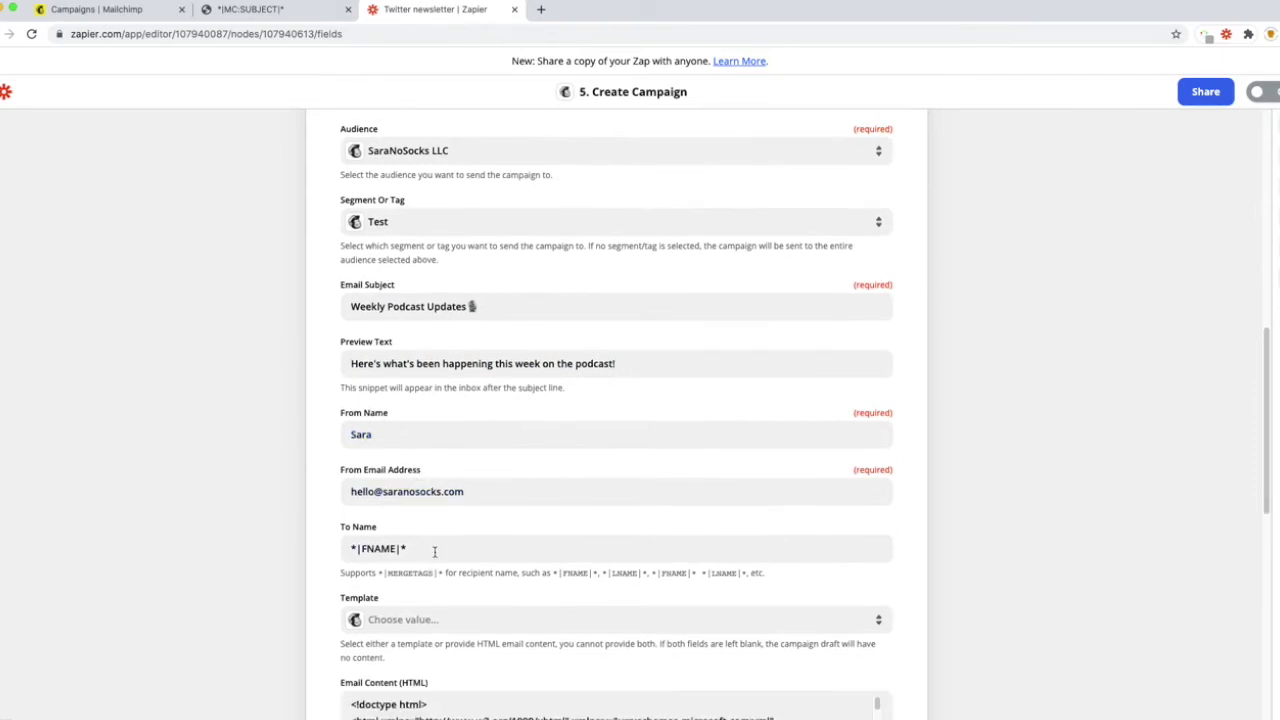
pyautogui.scroll(-2, 434, 549)
pyautogui.scroll(-1, 400, 469)
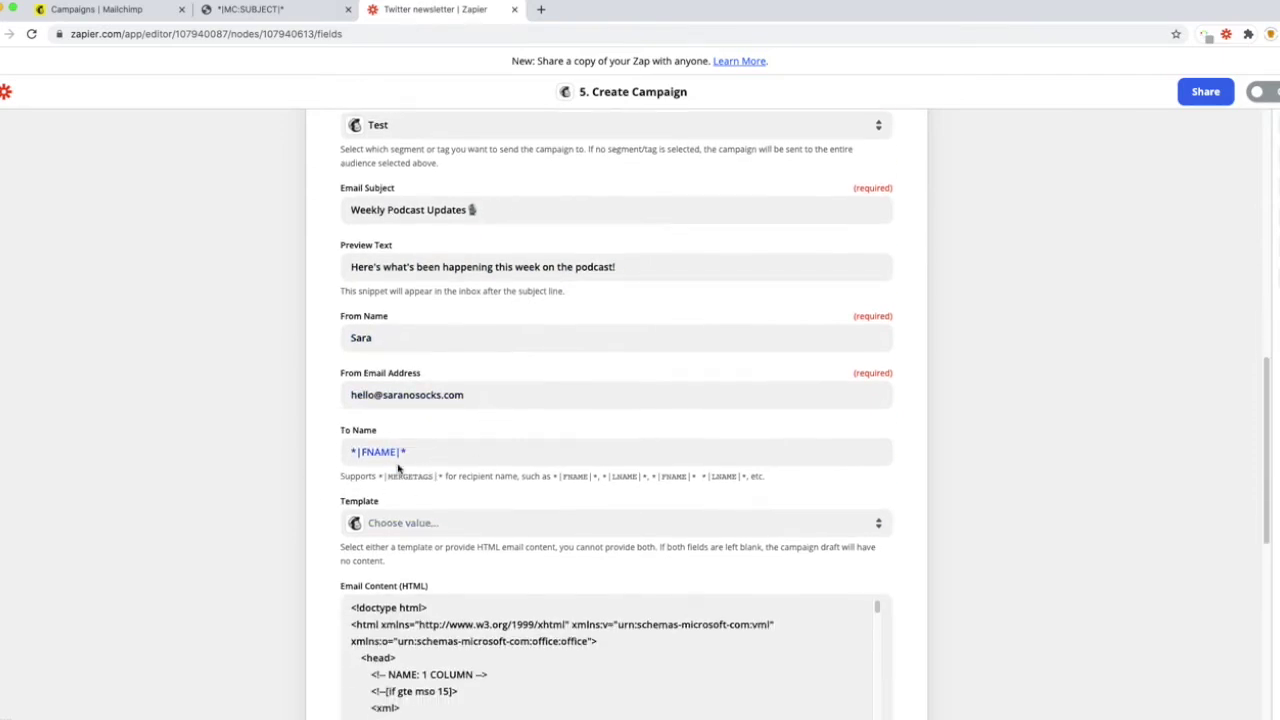
pyautogui.scroll(-2, 380, 455)
pyautogui.scroll(-8, 397, 460)
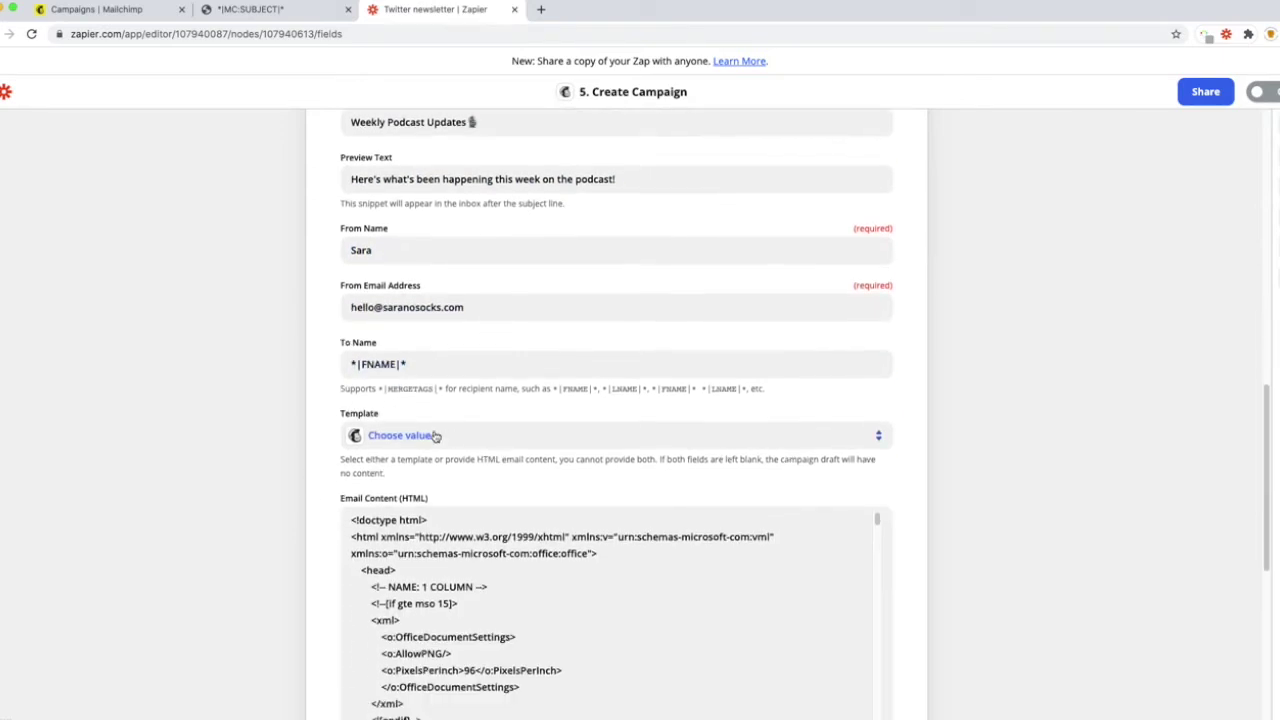
pyautogui.scroll(1, 400, 200)
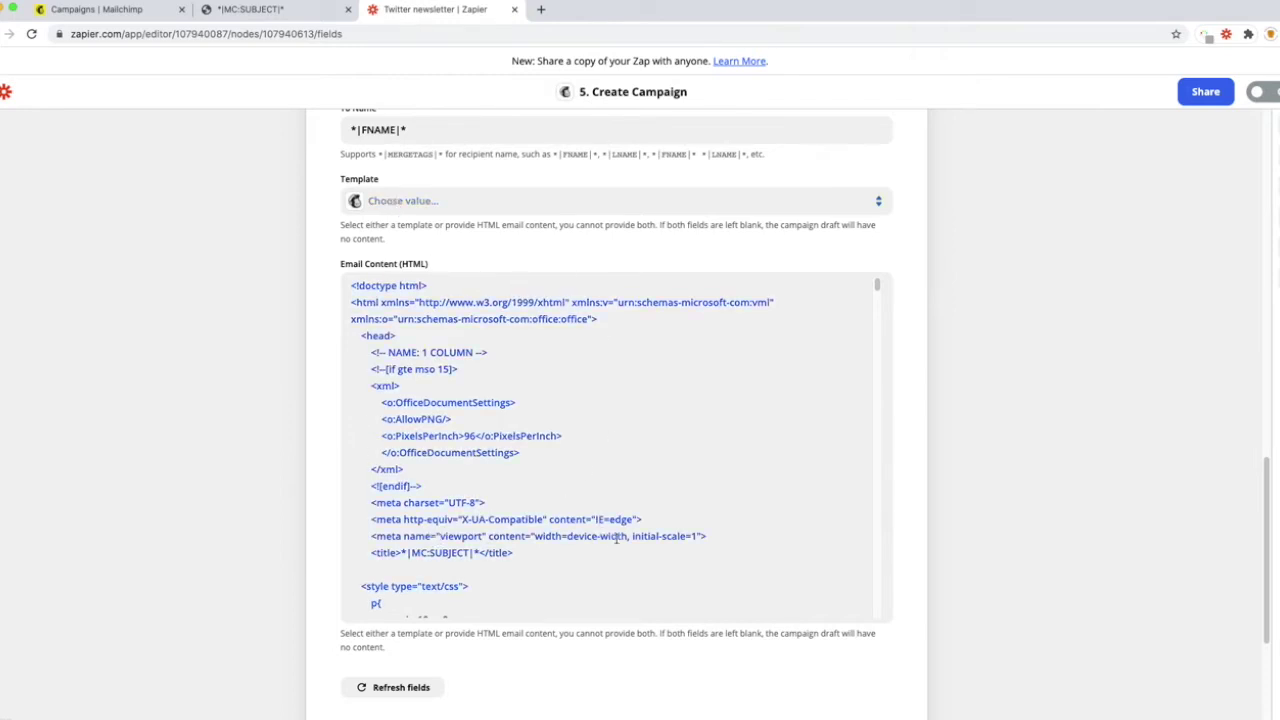
# Step: View the Twitter Feed Template page's HTML source, select all of it, and return to Zapier
pyautogui.click(299, 14)
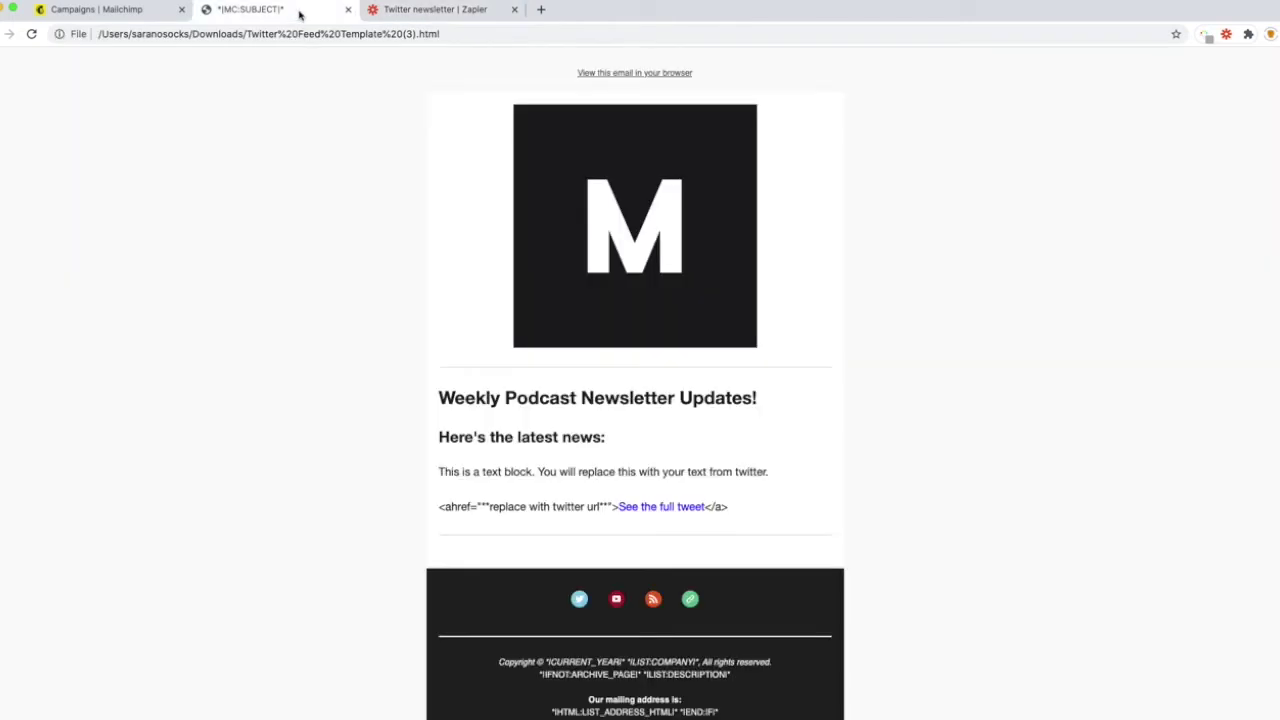
pyautogui.rightClick(920, 438)
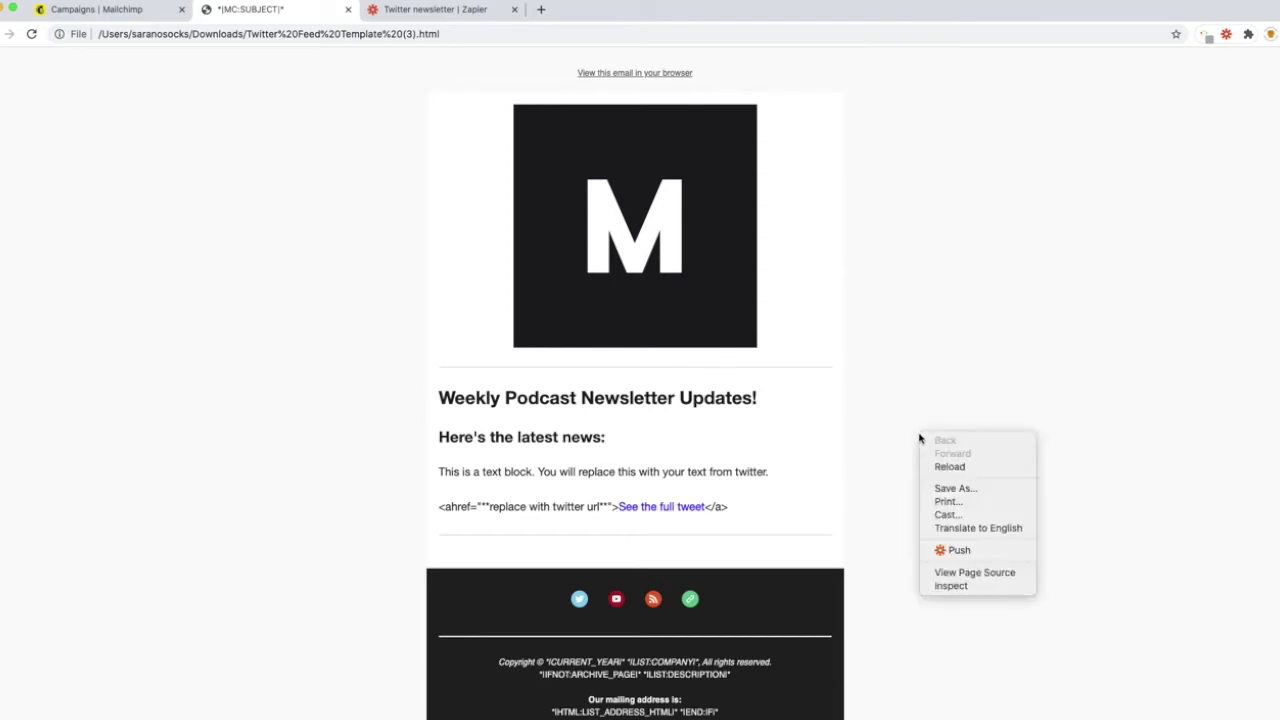
pyautogui.click(1000, 578)
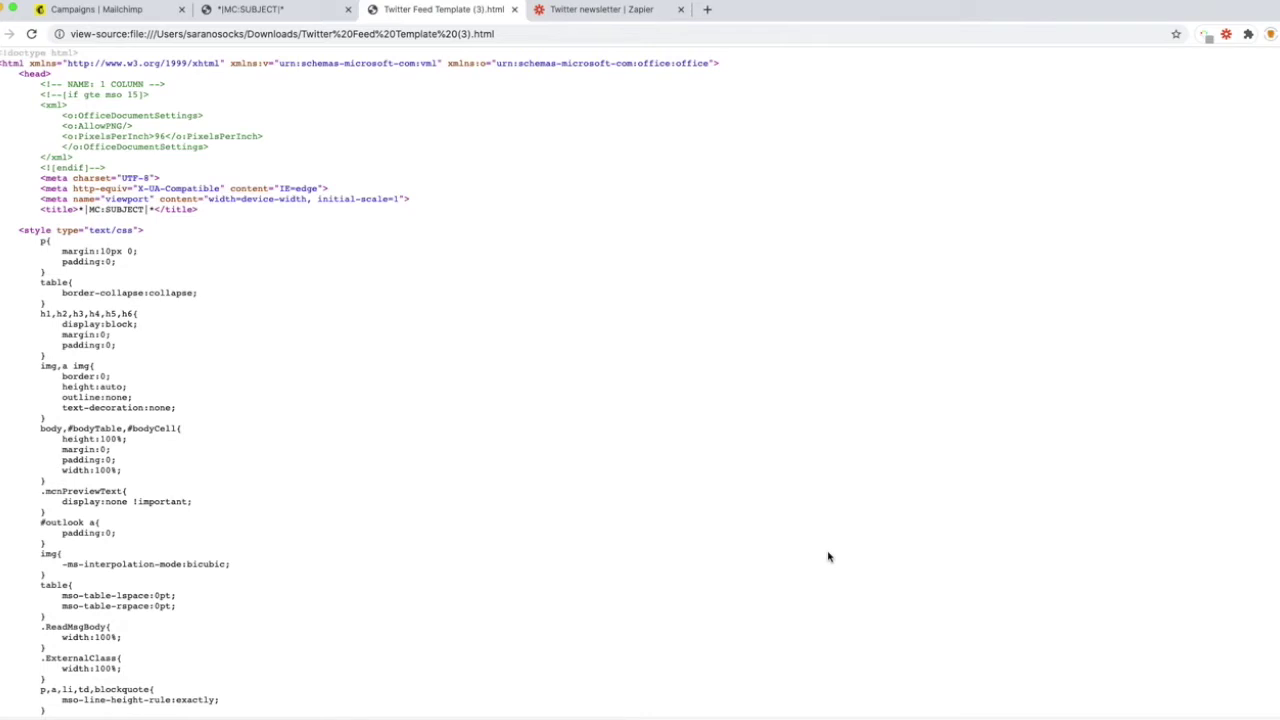
pyautogui.press('super+a')
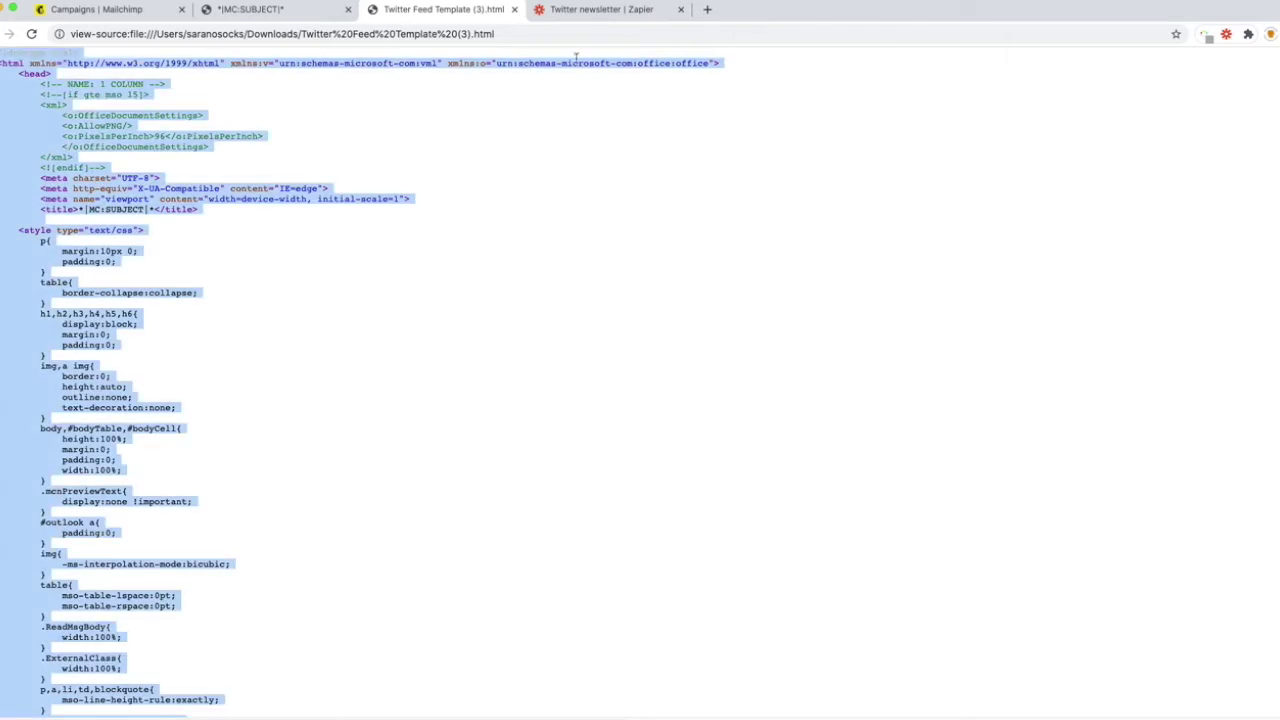
pyautogui.click(560, 12)
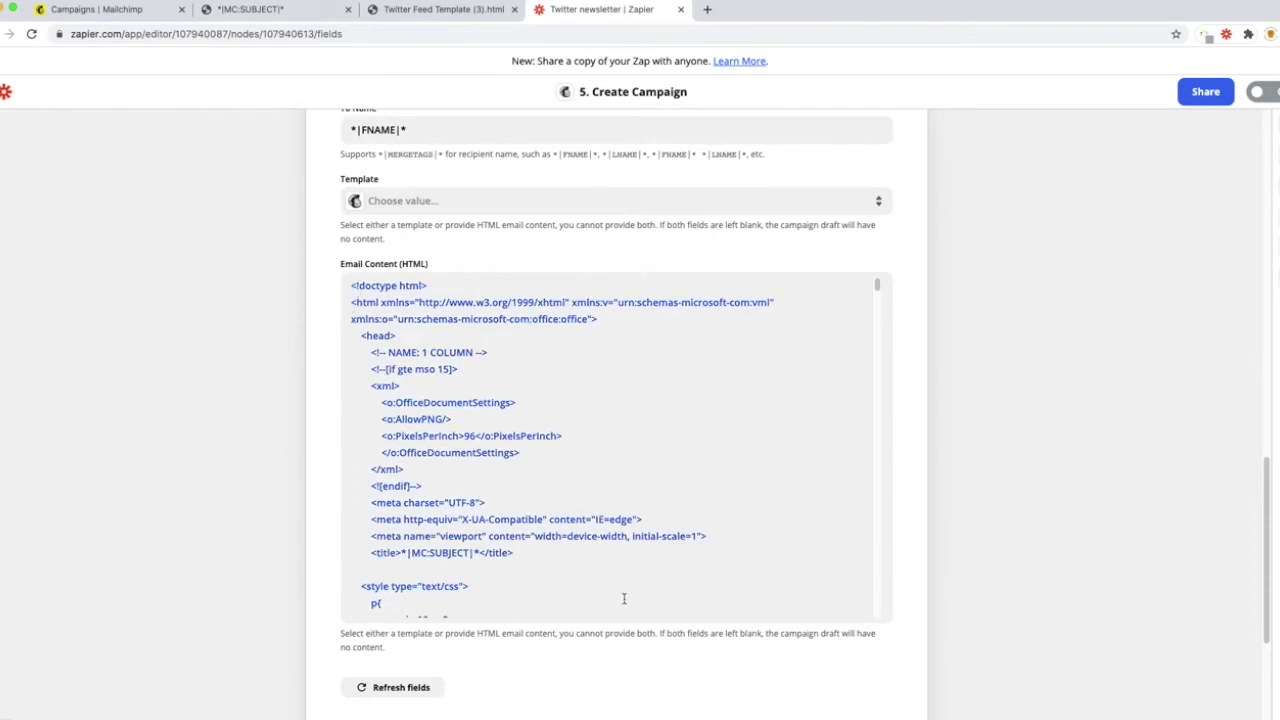
# Step: Start editing the Email Content (HTML) field and scroll to its h1/h2 newsletter section
pyautogui.click(727, 535)
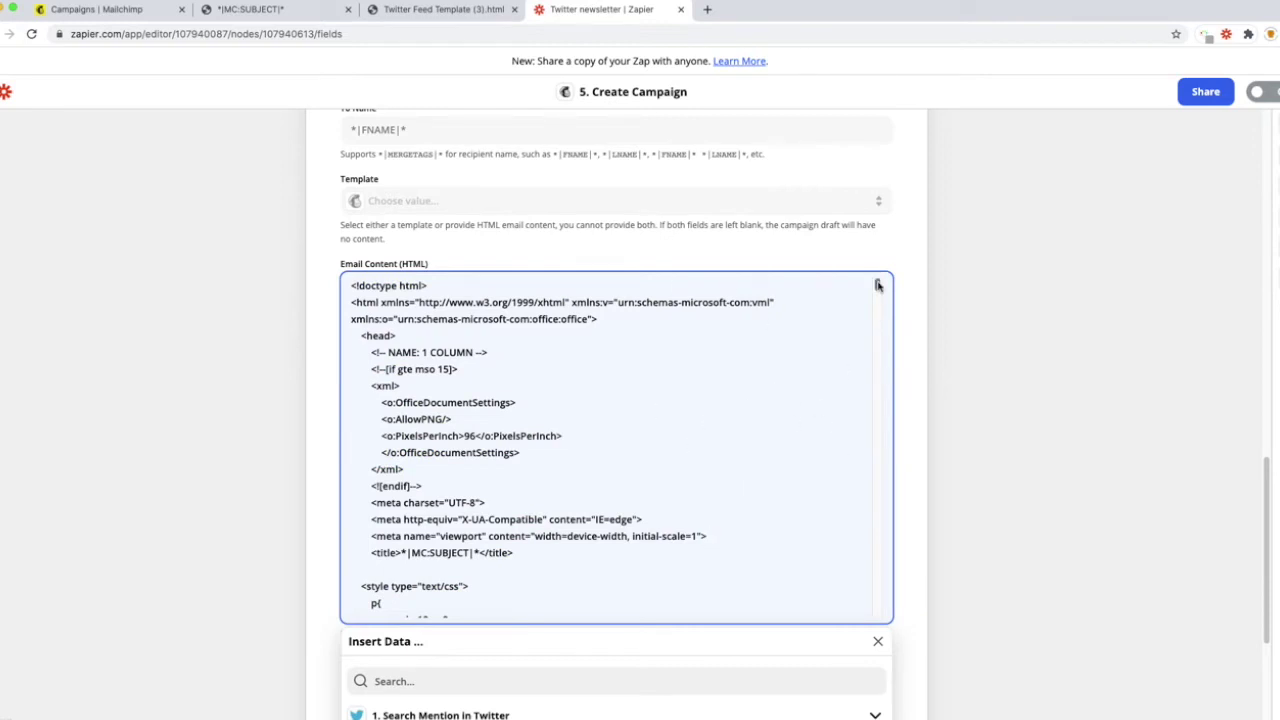
pyautogui.scroll(-3, 877, 286)
pyautogui.moveTo(877, 287); pyautogui.dragTo(878, 486)
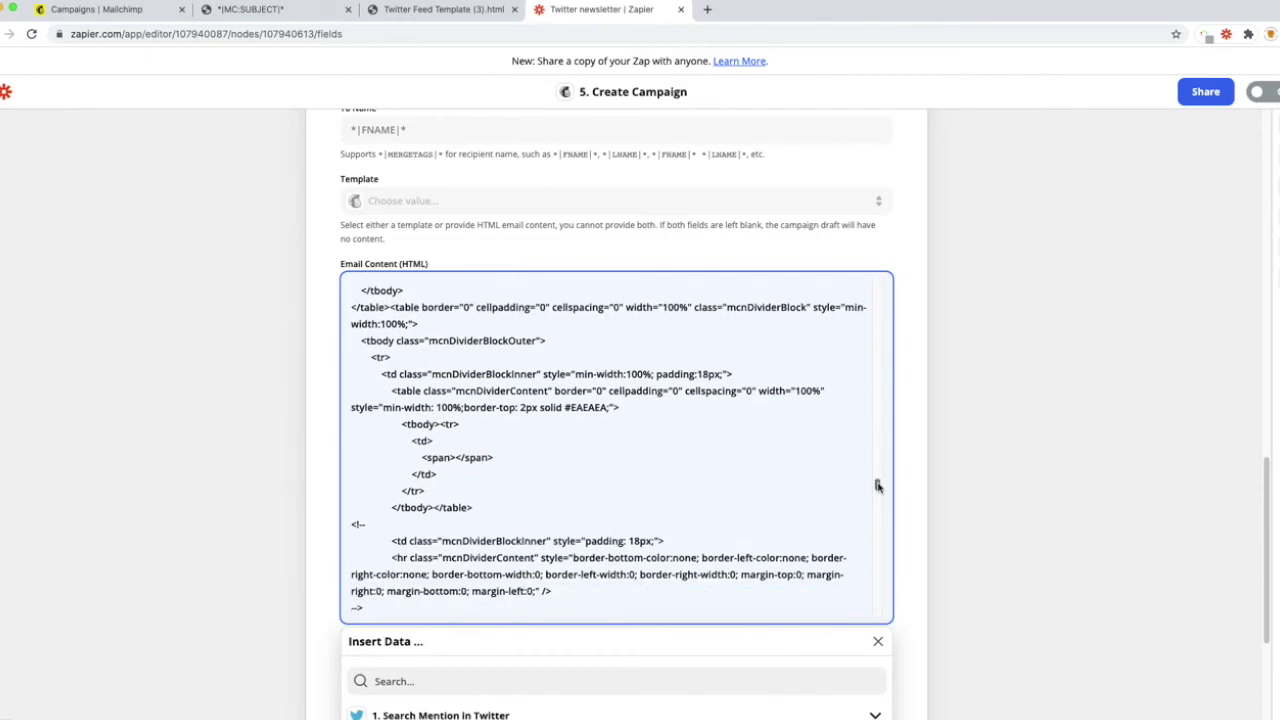
pyautogui.scroll(-3, 812, 450)
pyautogui.scroll(-7, 812, 450)
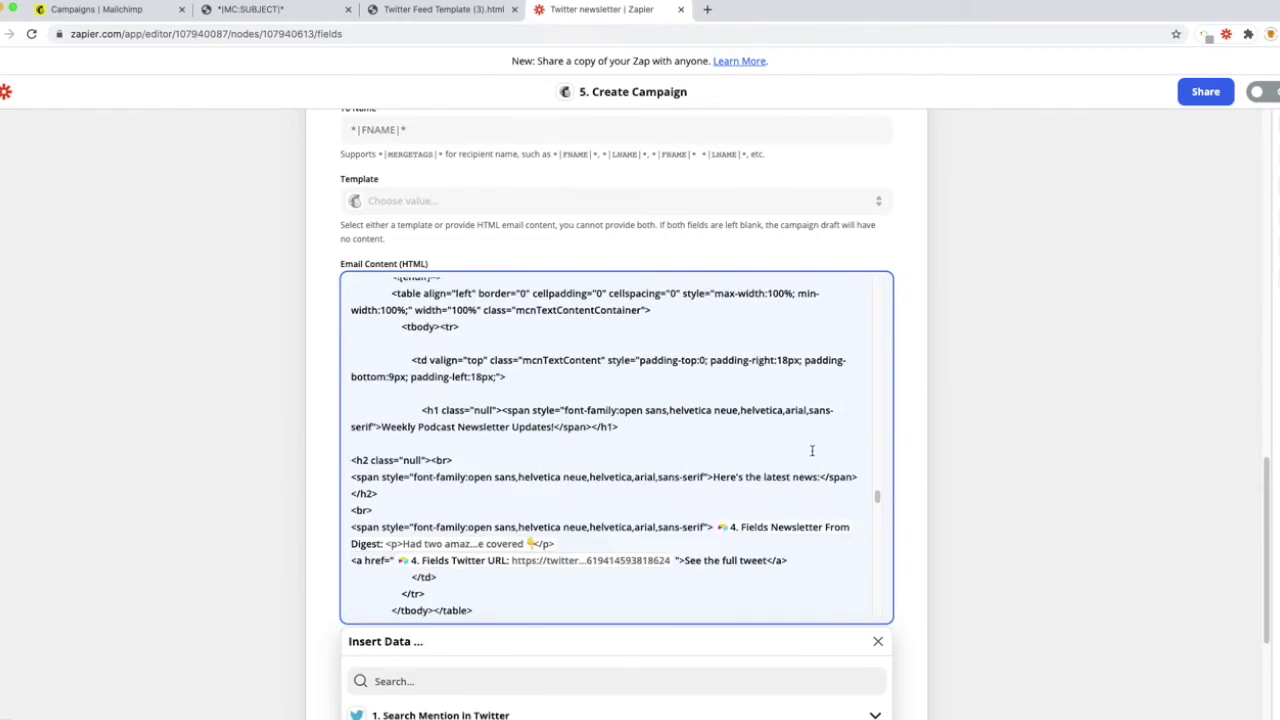
pyautogui.scroll(-1, 812, 450)
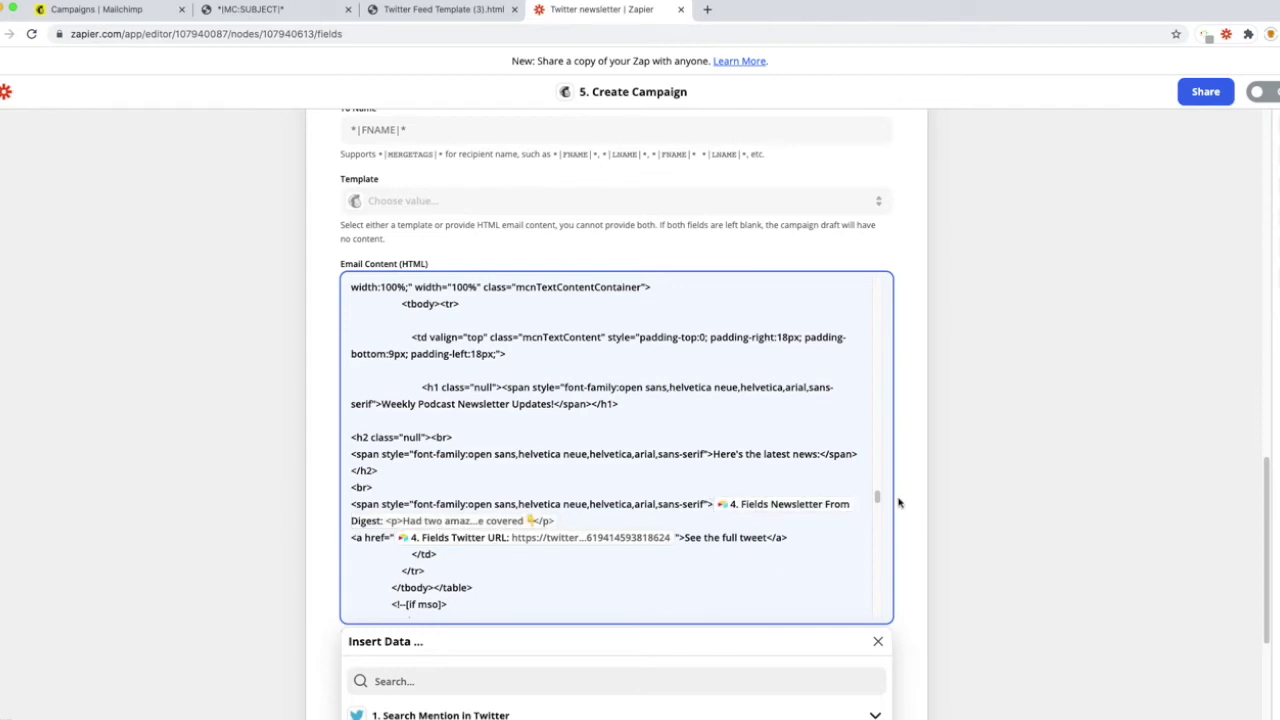
# Step: List all fields from '4. Create Record in Airtable' and place the cursor after the Digest line
pyautogui.scroll(-1, 985, 517)
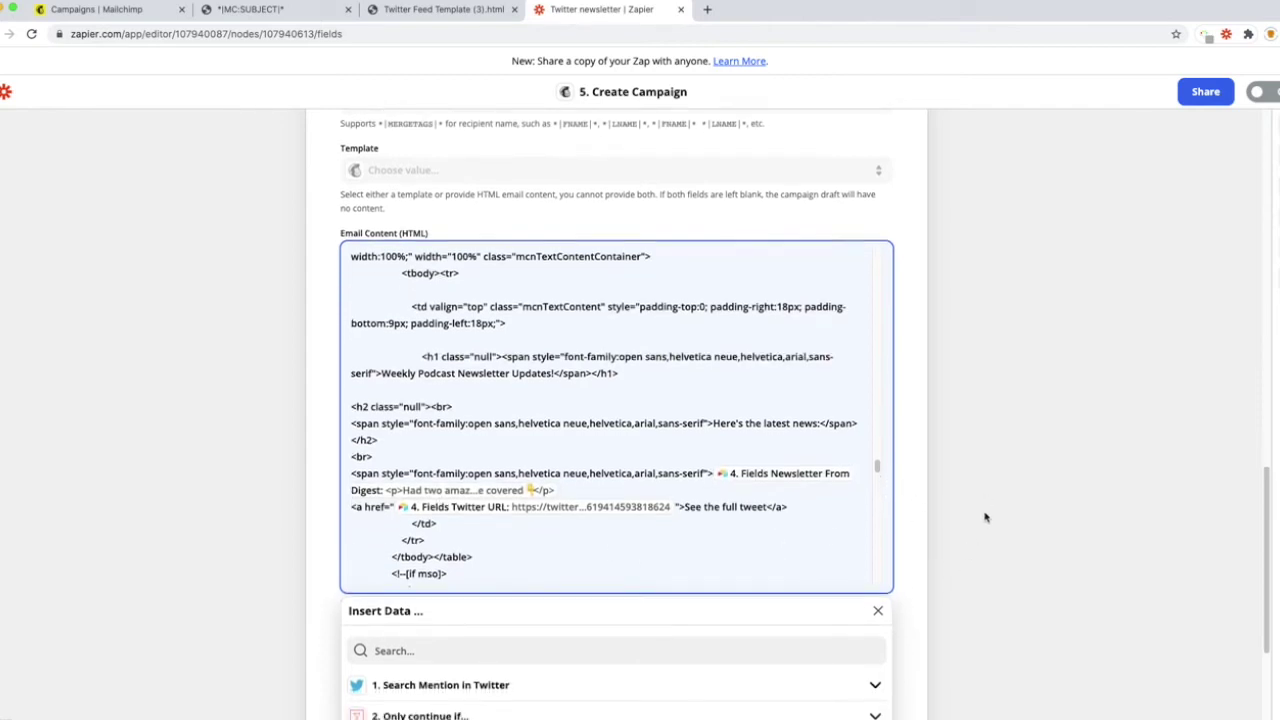
pyautogui.scroll(-1, 985, 517)
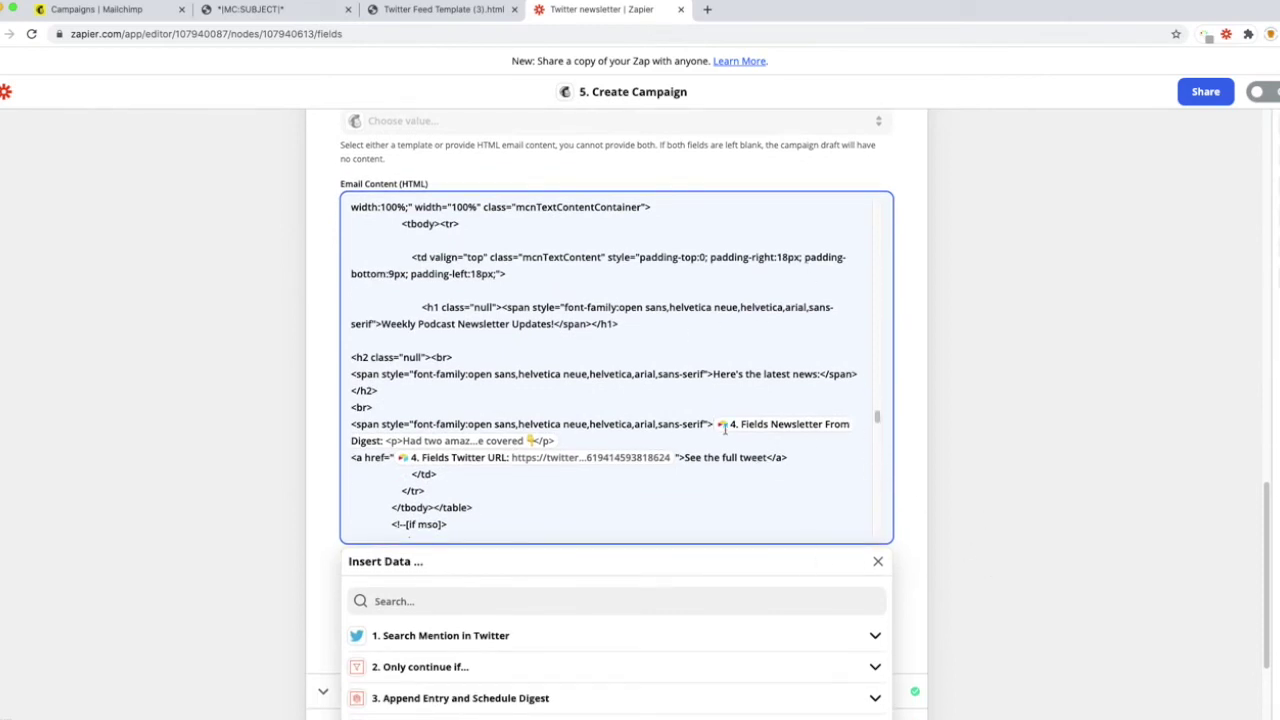
pyautogui.scroll(-1, 572, 669)
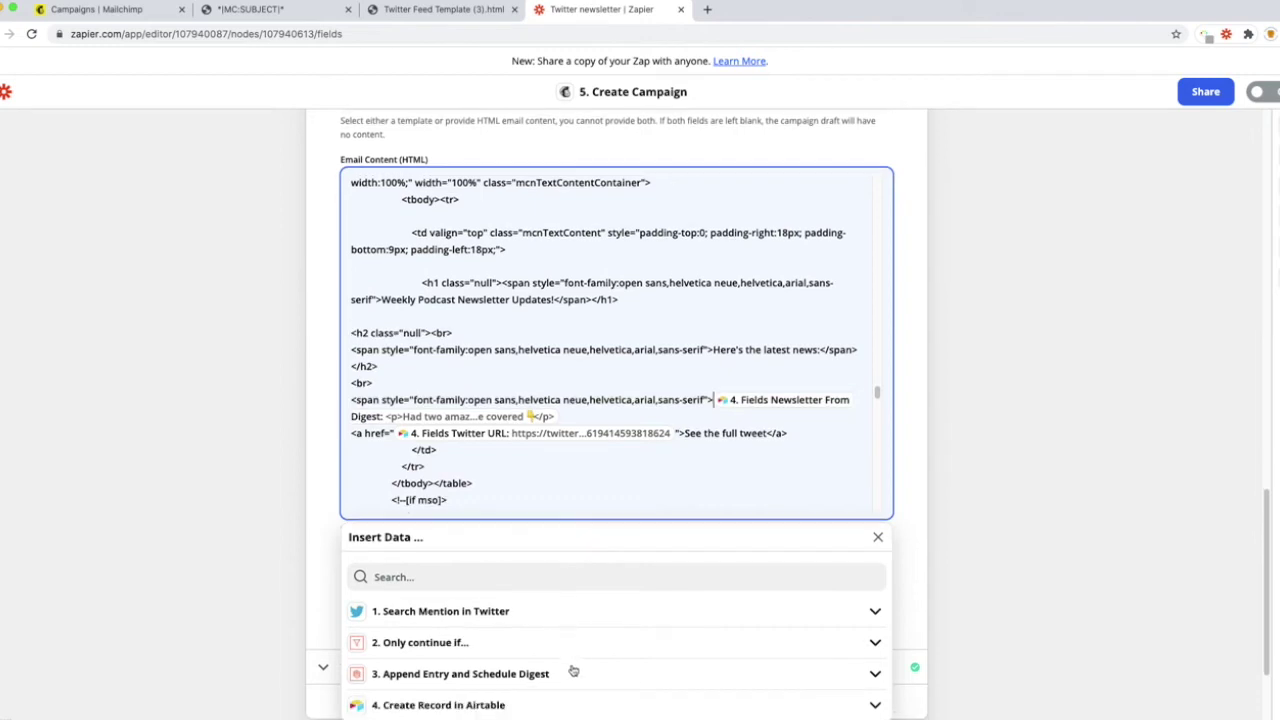
pyautogui.click(465, 703)
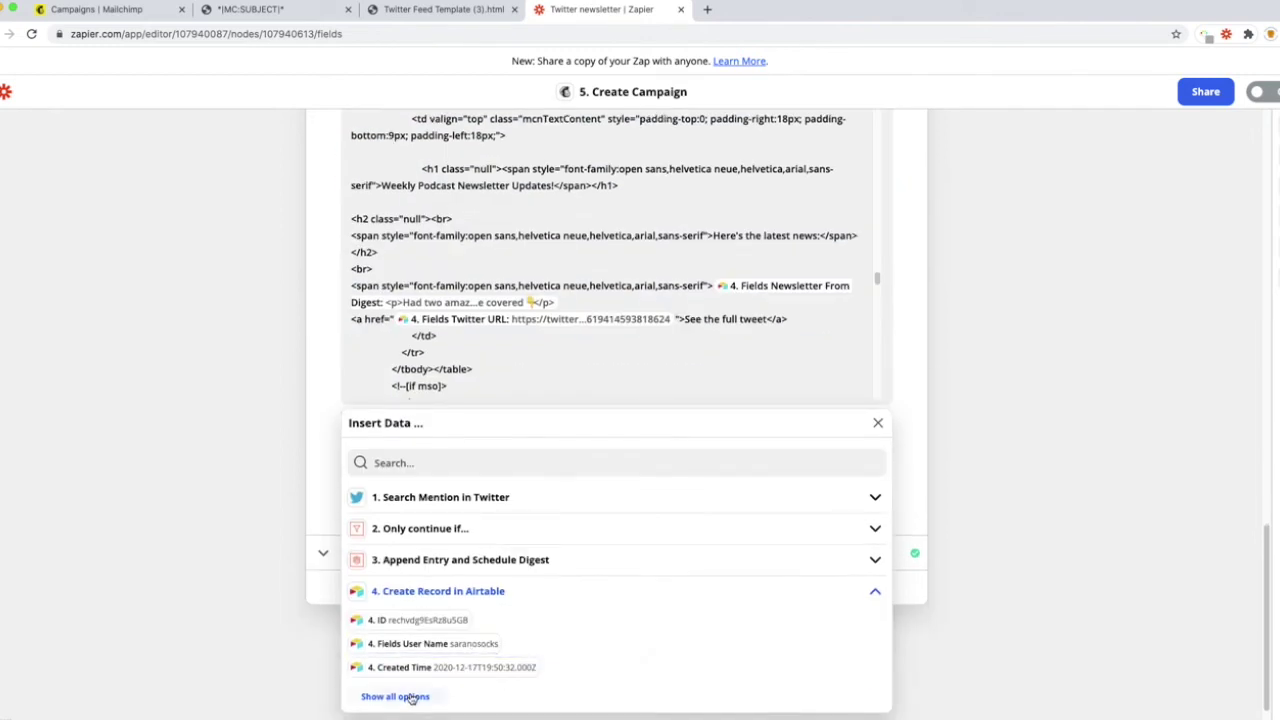
pyautogui.click(414, 698)
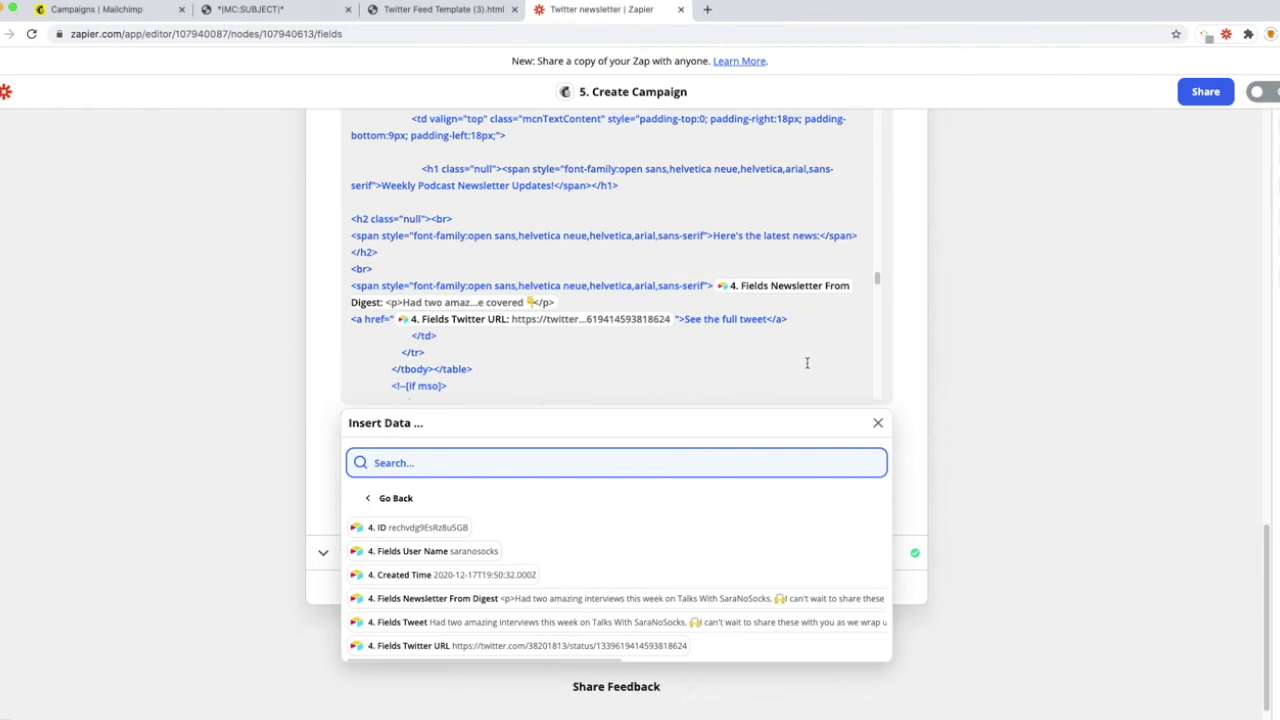
pyautogui.click(575, 302)
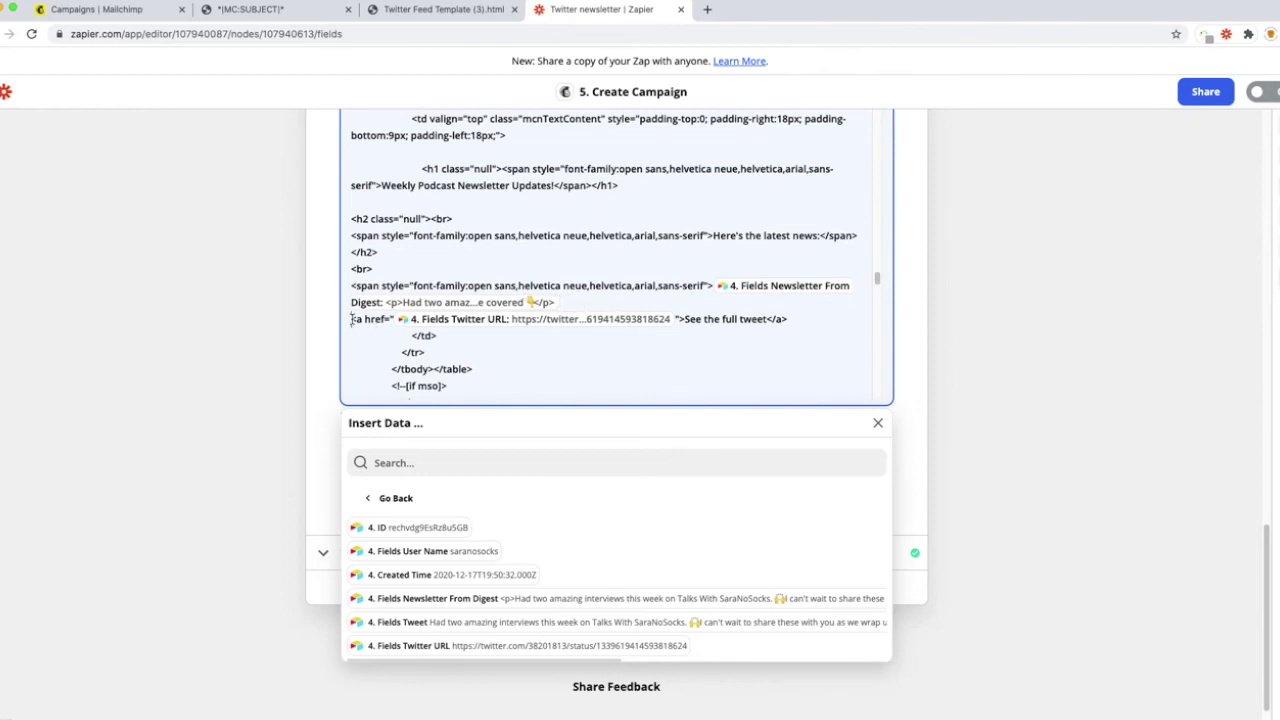
pyautogui.moveTo(351, 320); pyautogui.dragTo(811, 320)
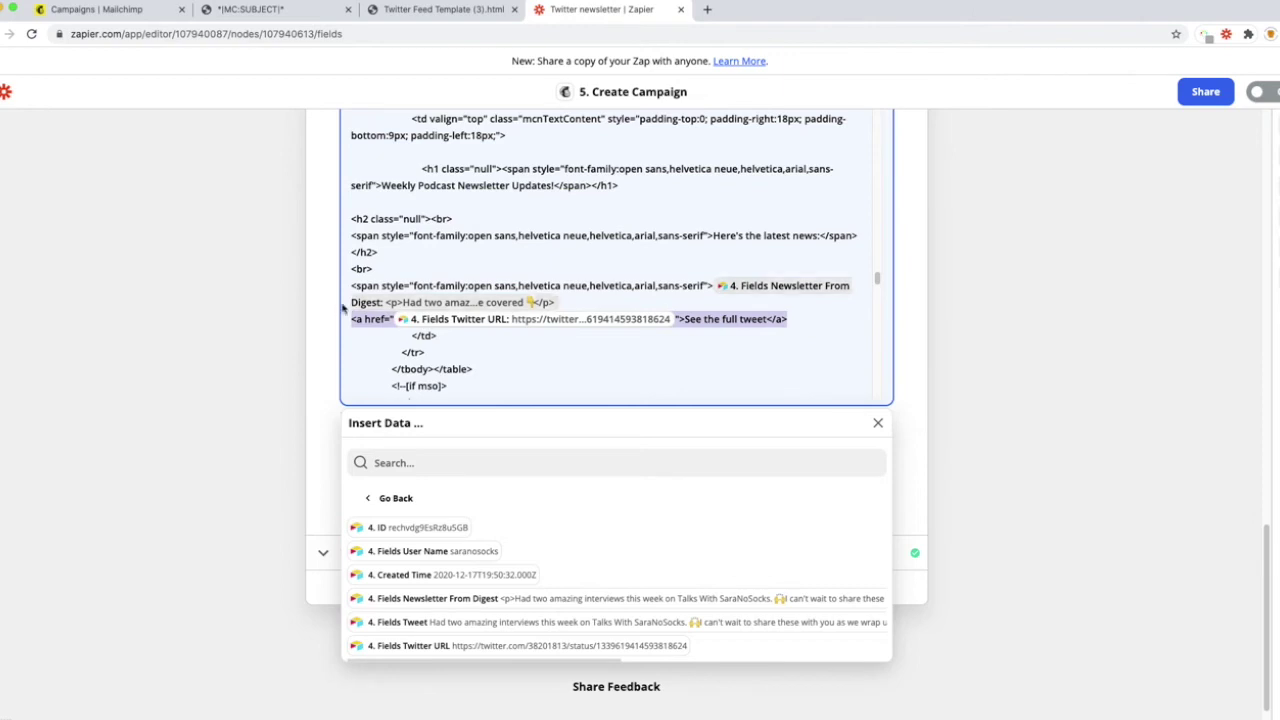
pyautogui.moveTo(343, 308); pyautogui.dragTo(384, 325)
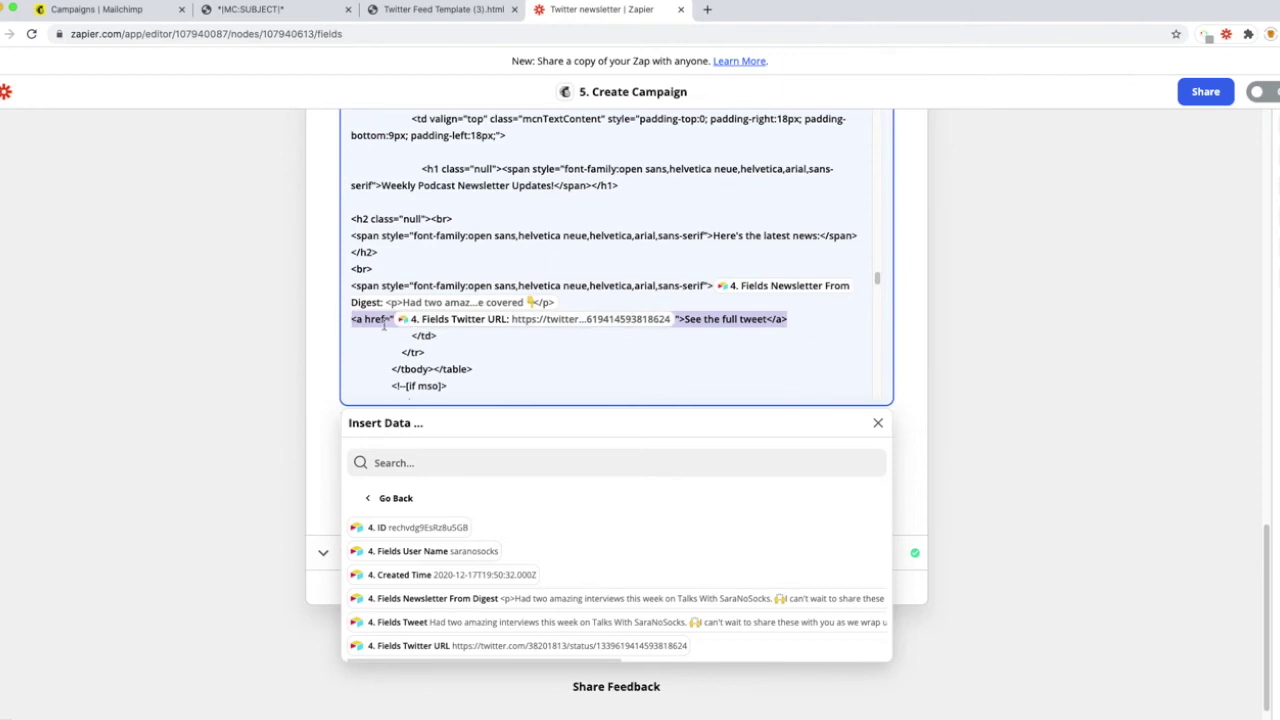
pyautogui.click(790, 320)
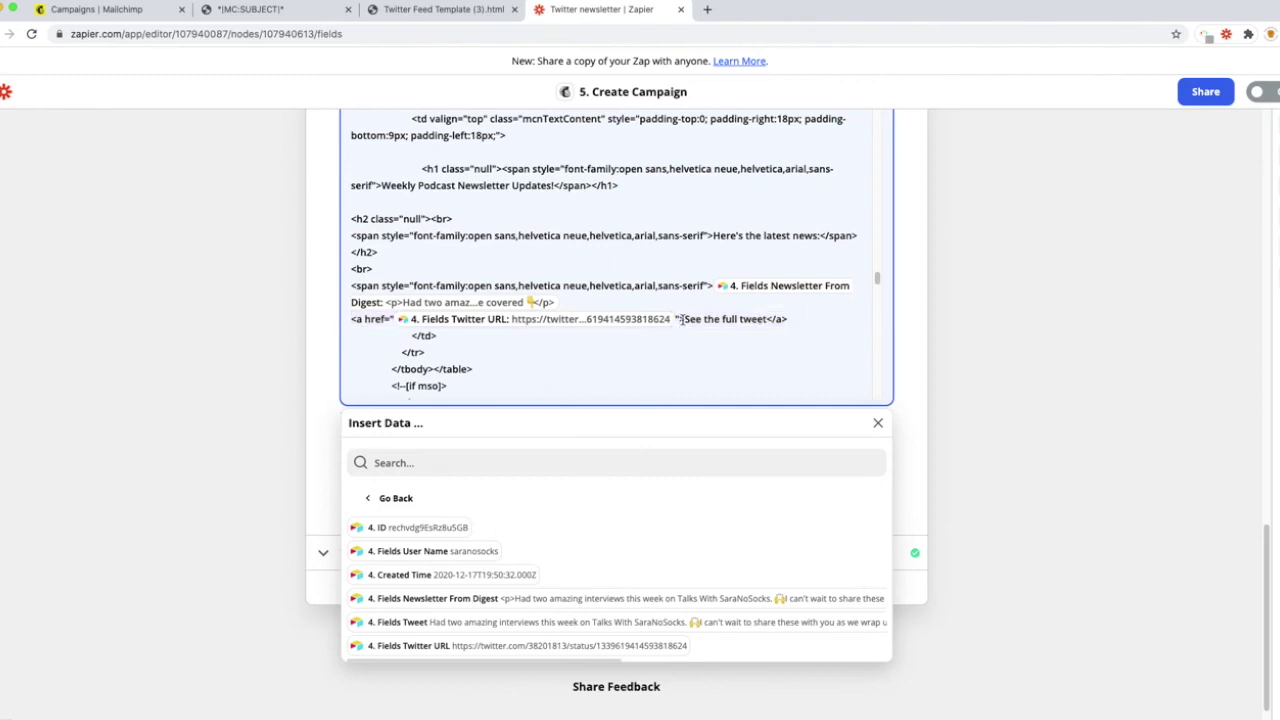
pyautogui.moveTo(789, 320); pyautogui.dragTo(767, 320)
pyautogui.moveTo(686, 320); pyautogui.dragTo(676, 321)
pyautogui.click(817, 323)
pyautogui.click(879, 425)
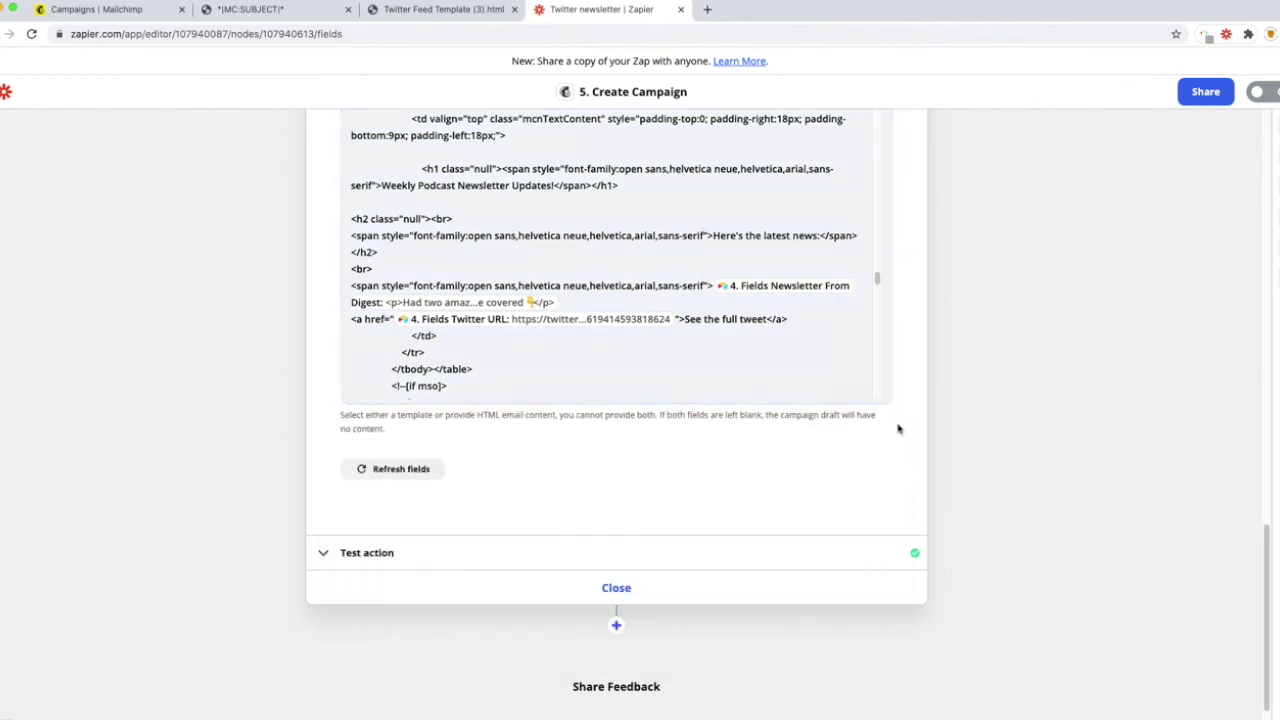
# Step: Expand the Test action results showing the campaign successfully sent to Mailchimp
pyautogui.click(374, 560)
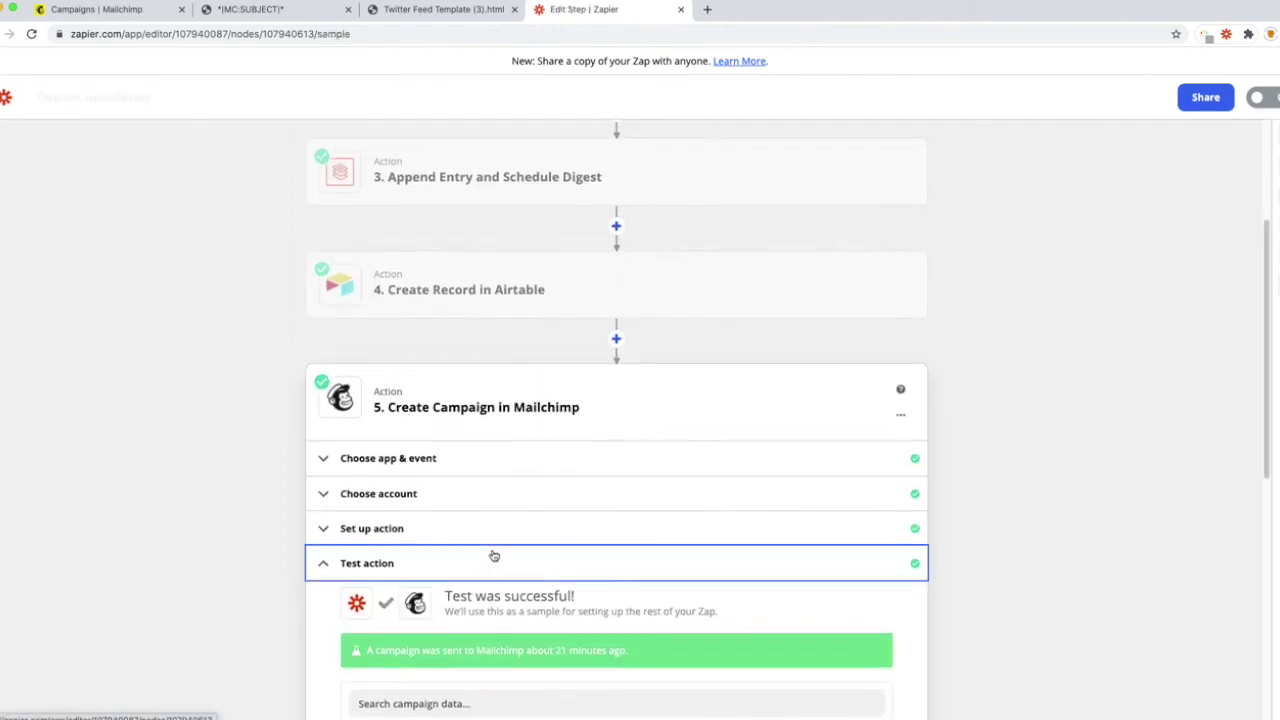